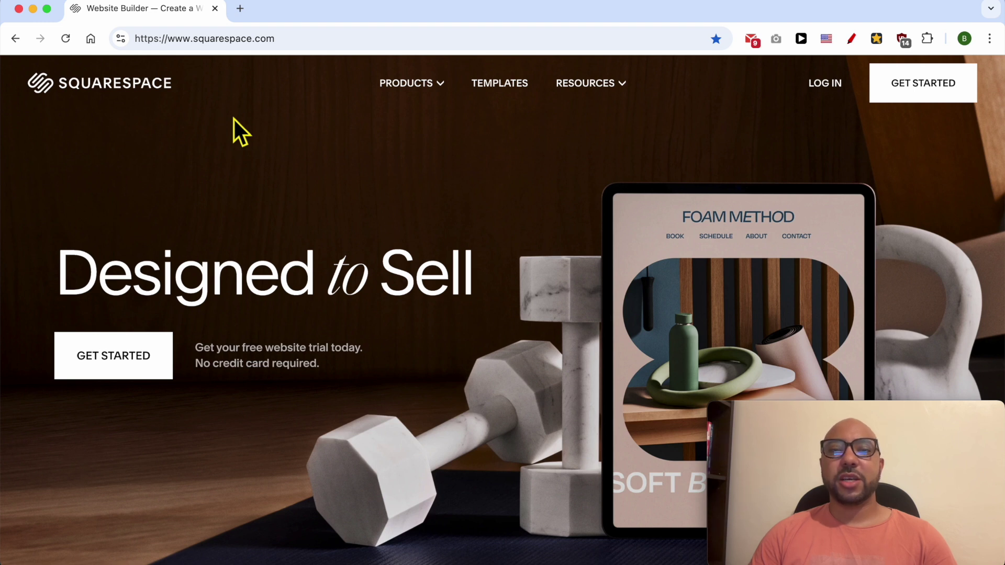
Step: Log in and go to the Pine Retaurant site's Settings > Selling > Payments
left_click(818, 81)
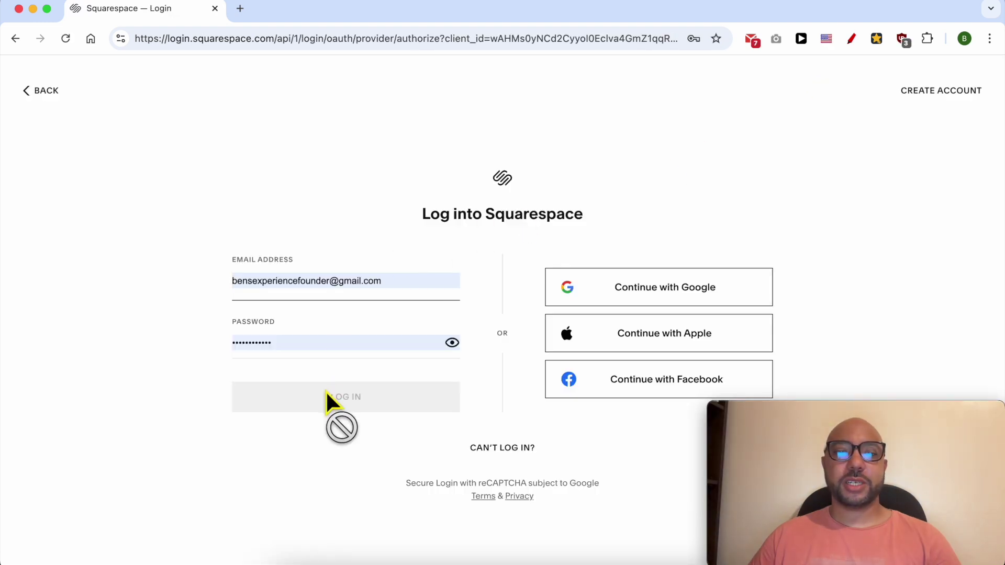
left_click(335, 401)
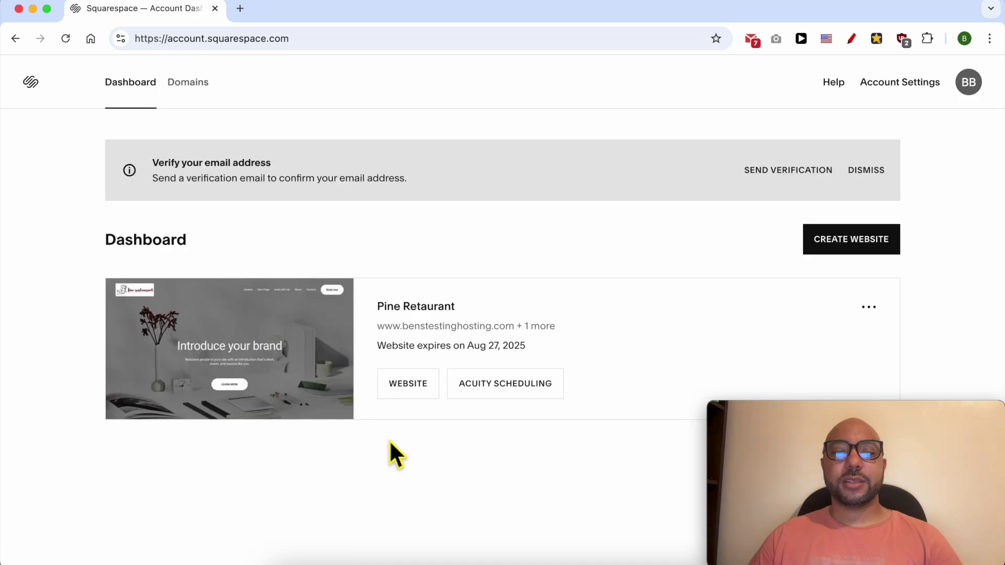
left_click(399, 392)
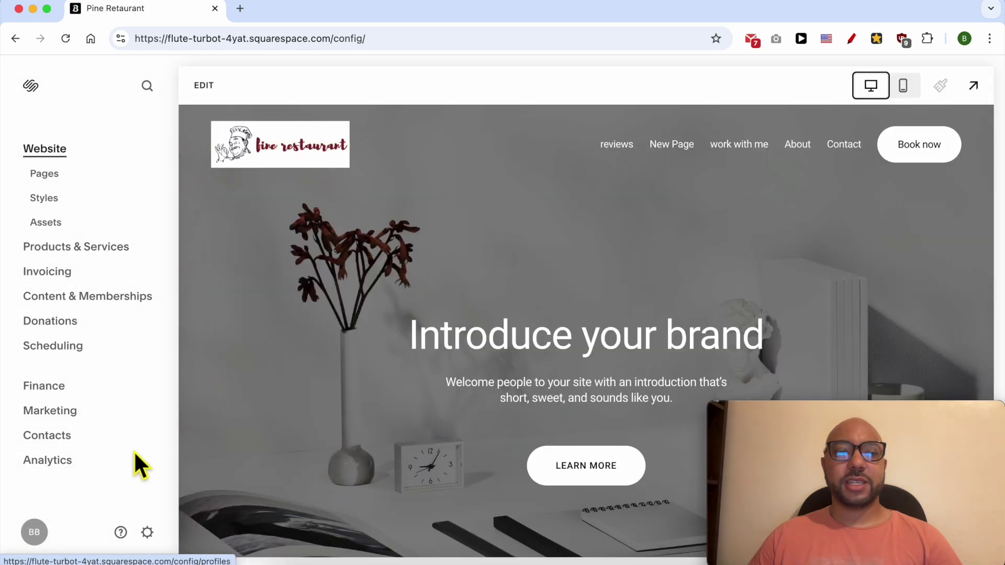
left_click(147, 533)
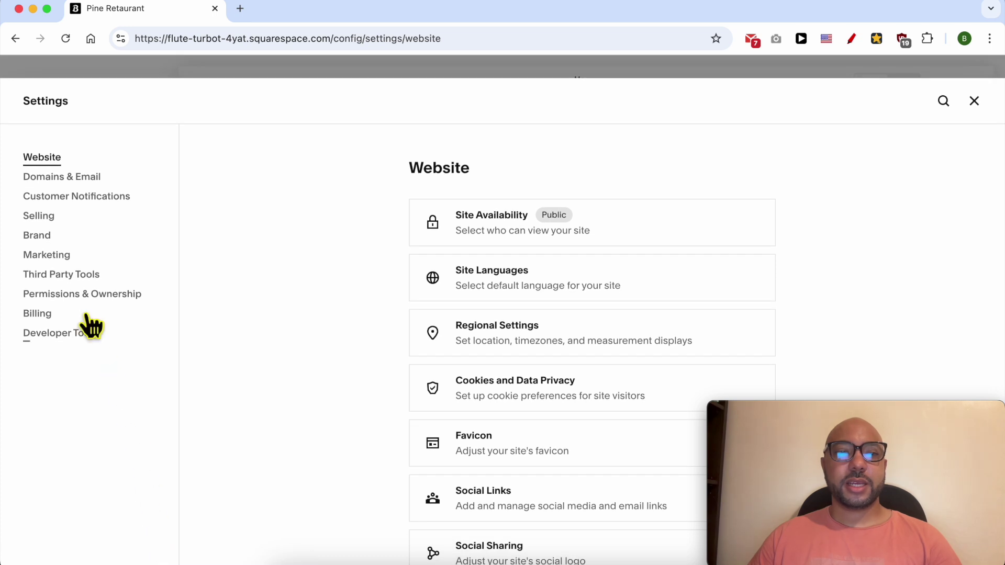
left_click(51, 220)
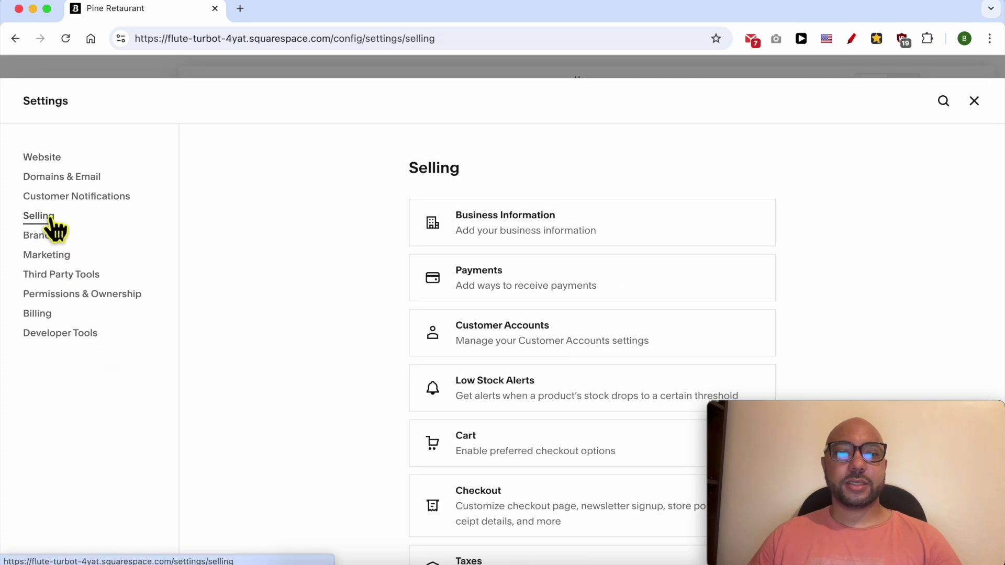
left_click(543, 276)
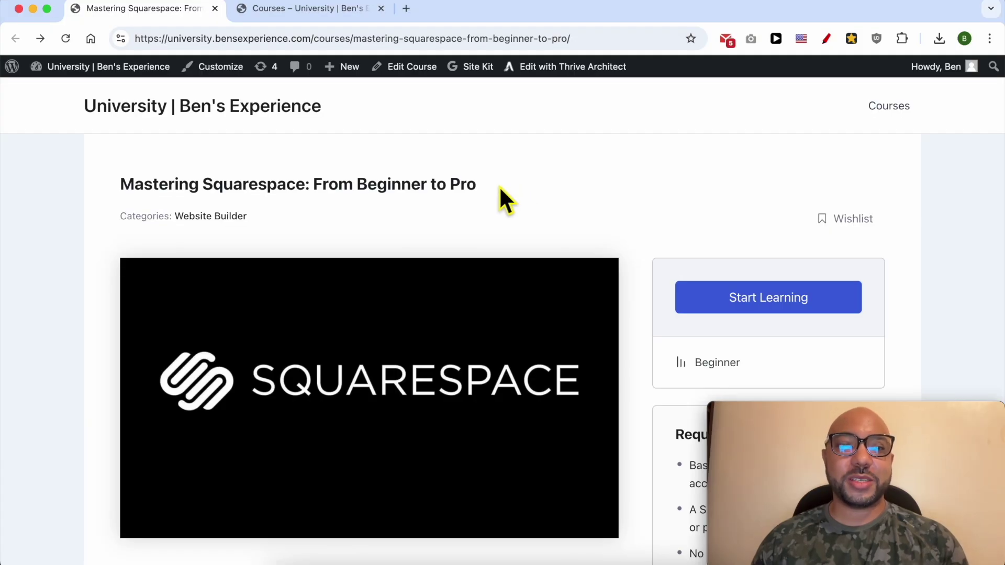
Step: Highlight the site title and the course title 'Mastering Squarespace: From Beginner to Pro'
triple_click(365, 104)
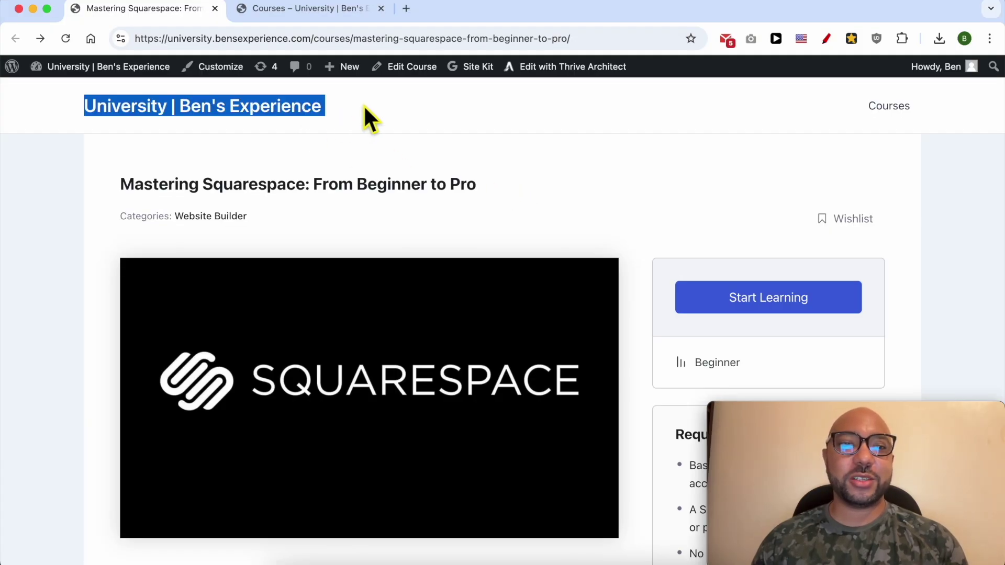
left_click(516, 184)
triple_click(498, 184)
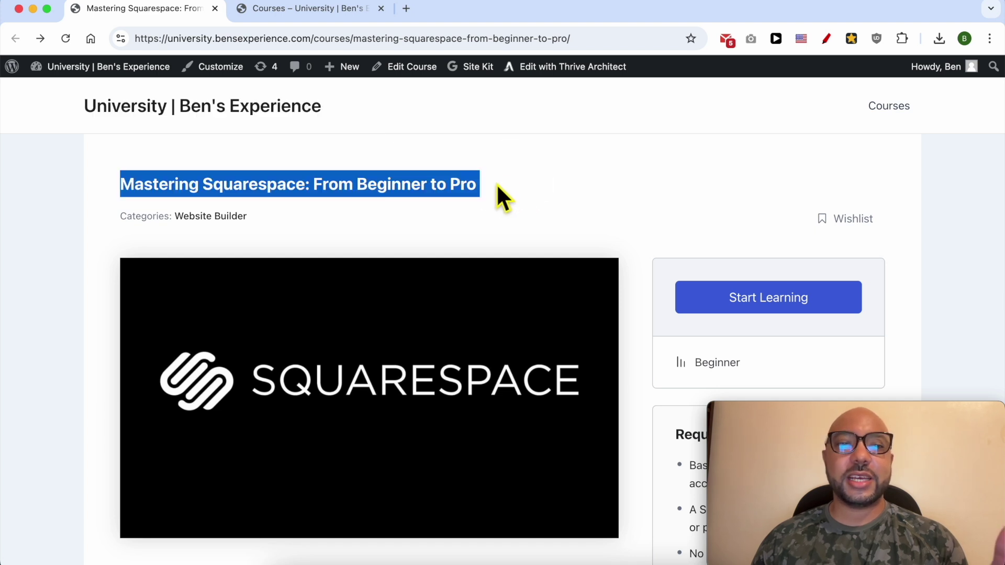
left_click(581, 205)
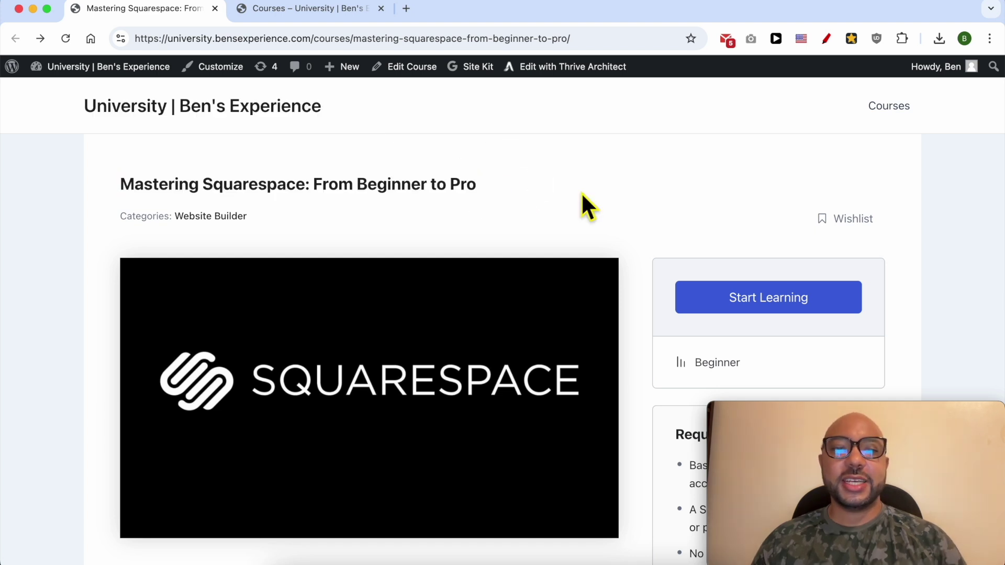
Step: Expand the Designing and Customizing, Advanced Customization, and Optimizing for Mobile sections
scroll(465, 291, "down", 4)
scroll(465, 290, "down", 8)
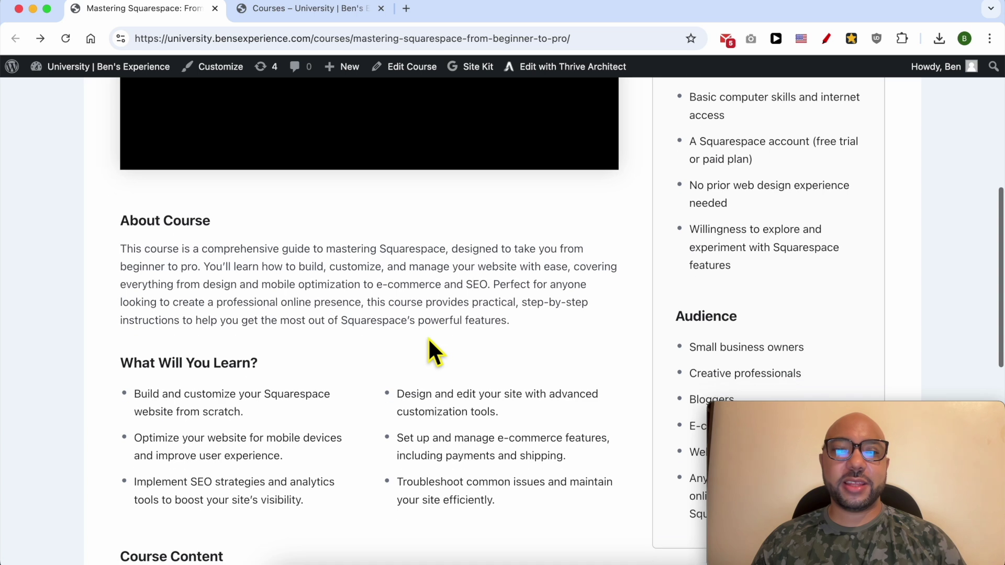
scroll(390, 372, "down", 3)
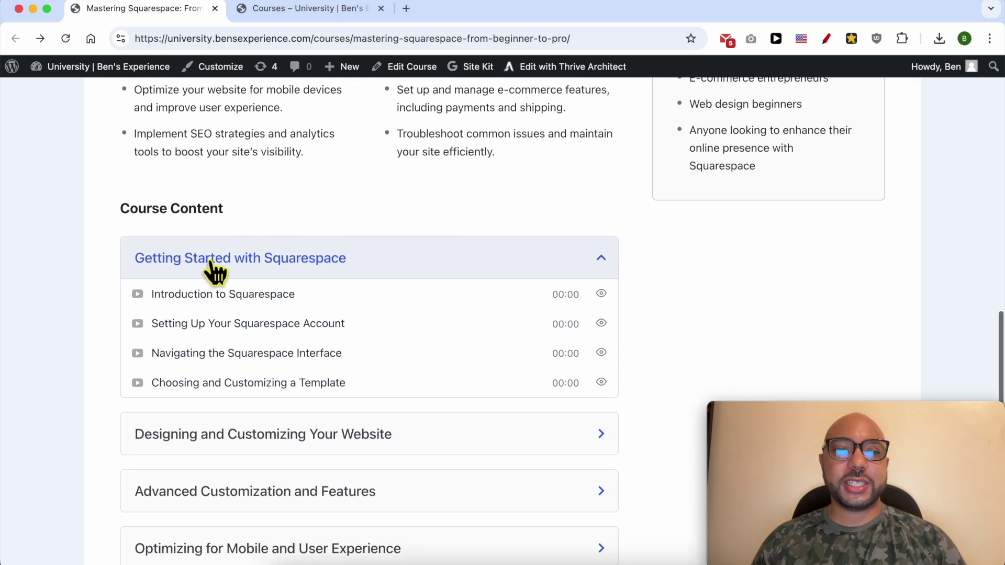
scroll(258, 433, "down", 3)
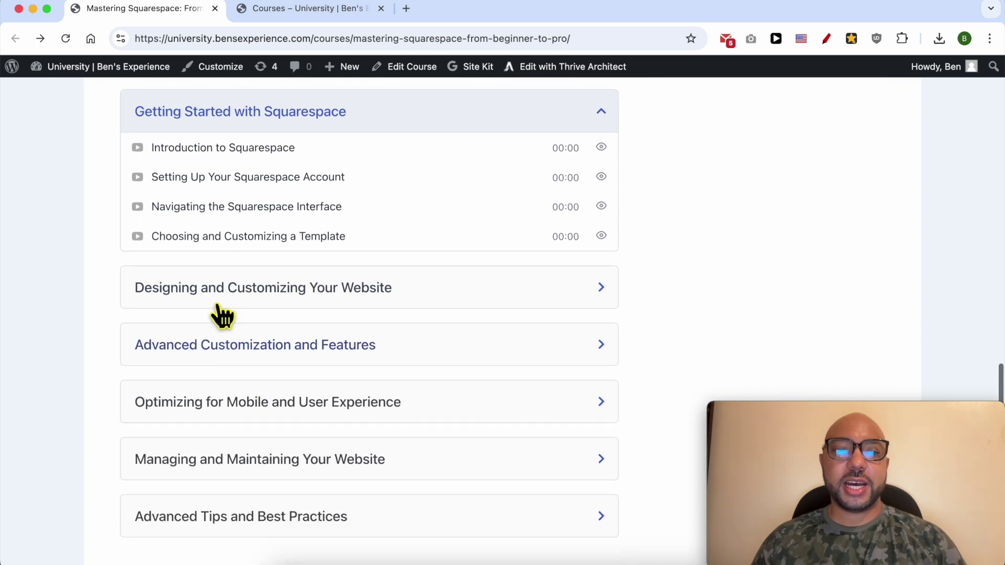
left_click(361, 298)
left_click(306, 464)
scroll(314, 447, "down", 3)
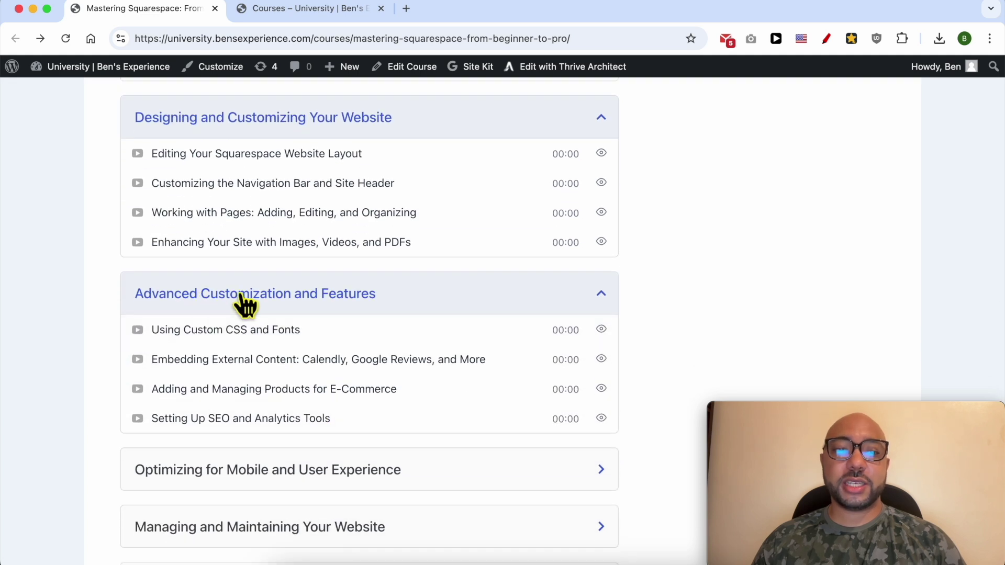
scroll(277, 300, "down", 3)
left_click(196, 336)
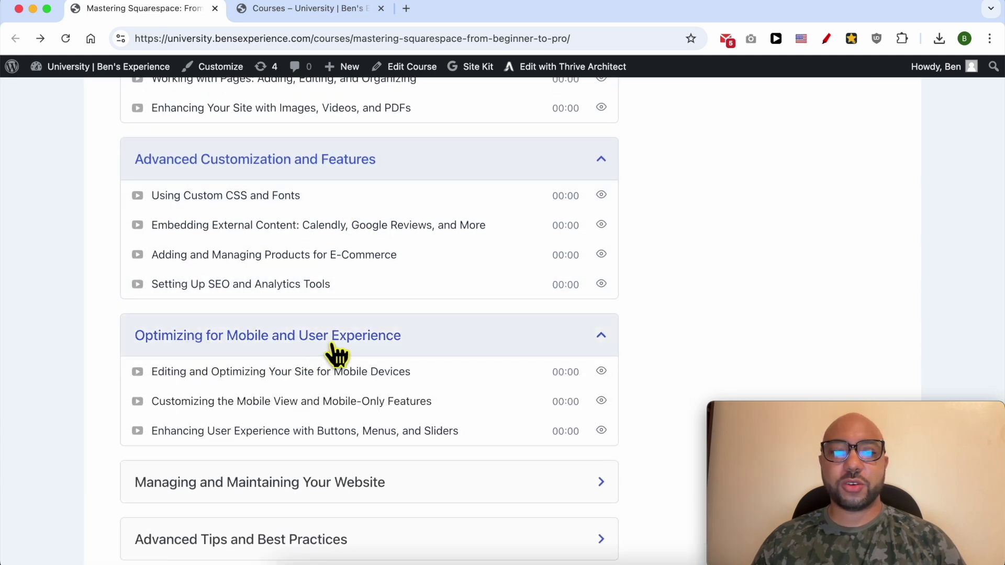
Step: Expand the Managing and Maintaining and Advanced Tips sections, then show the Courses page
scroll(382, 354, "down", 1)
scroll(387, 355, "down", 2)
left_click(235, 388)
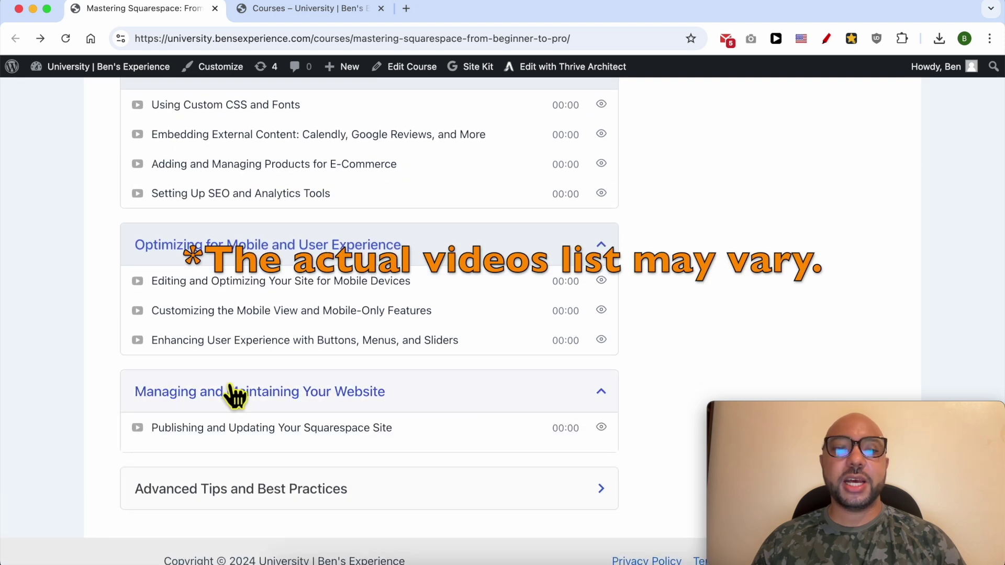
scroll(293, 338, "down", 2)
scroll(366, 296, "up", 1)
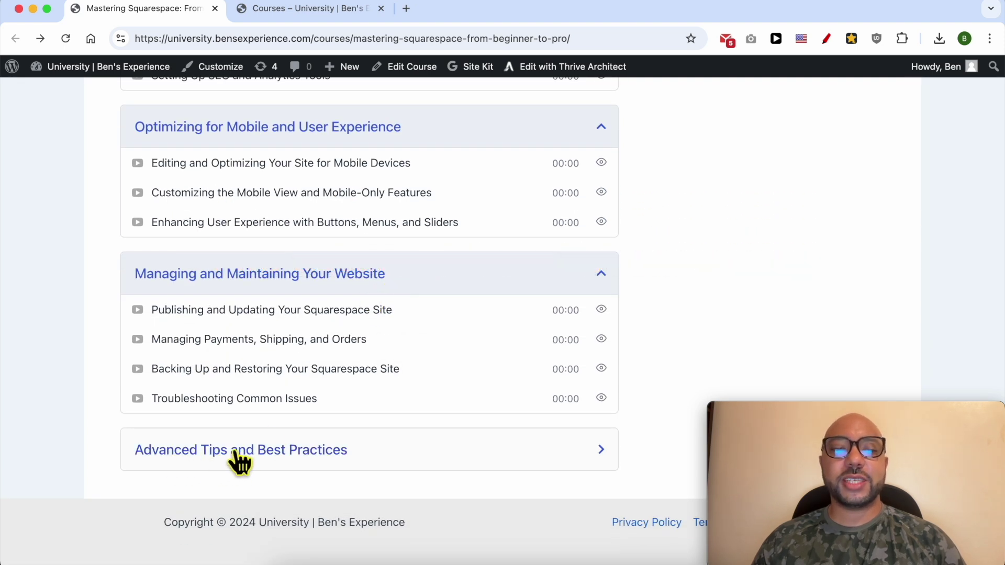
left_click(264, 451)
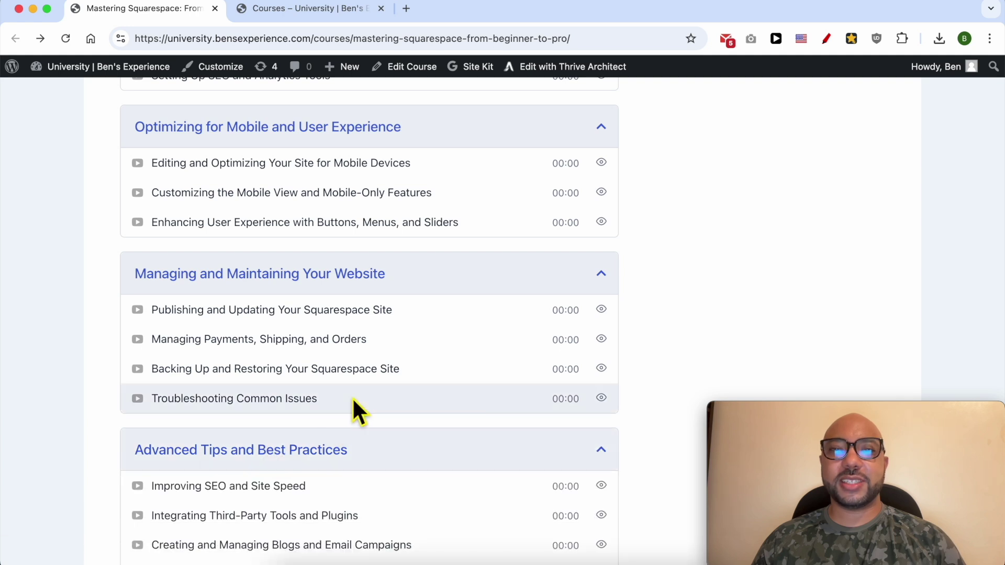
scroll(353, 397, "up", 15)
scroll(297, 210, "down", 1)
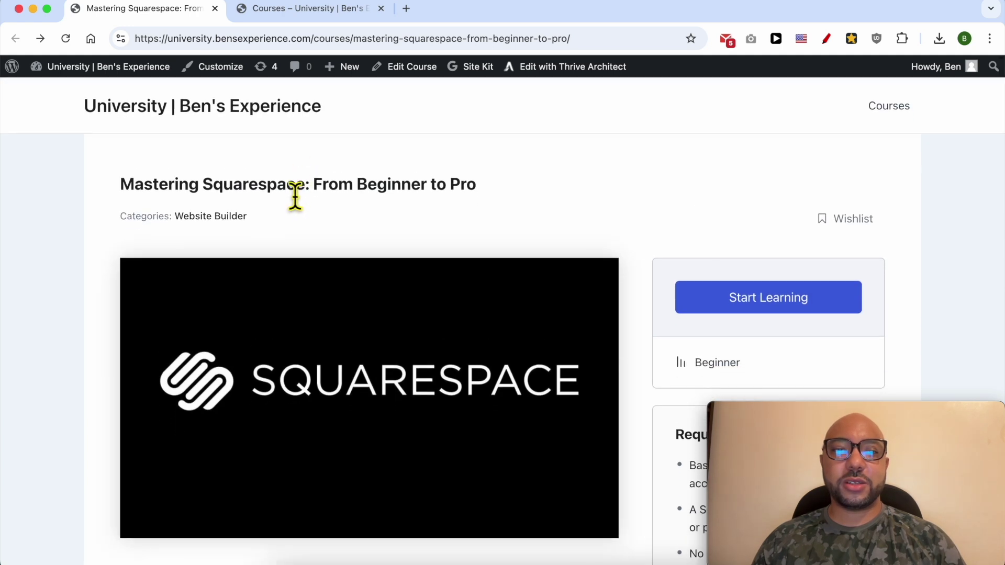
left_click(301, 10)
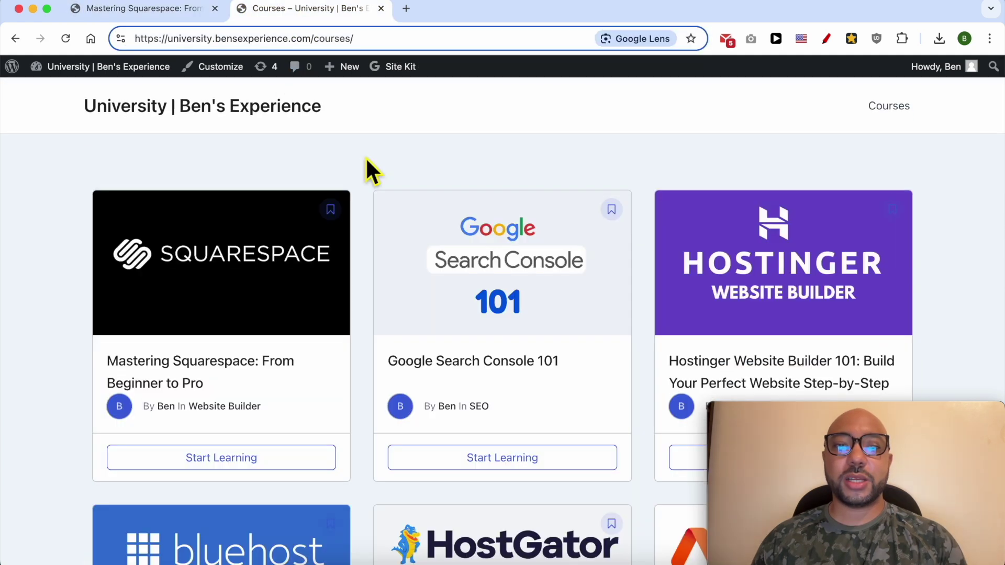
scroll(366, 162, "down", 3)
scroll(367, 162, "down", 6)
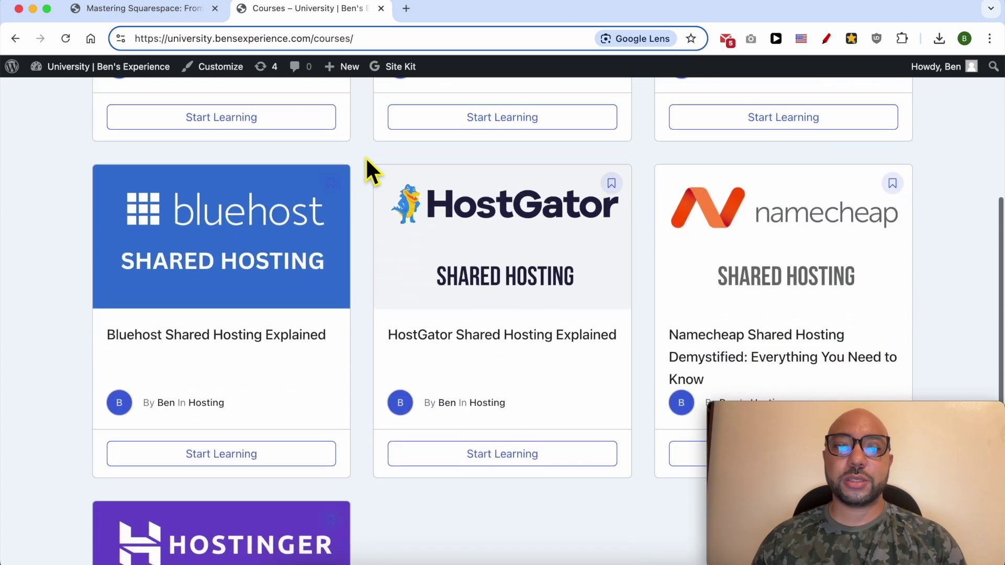
scroll(366, 159, "down", 4)
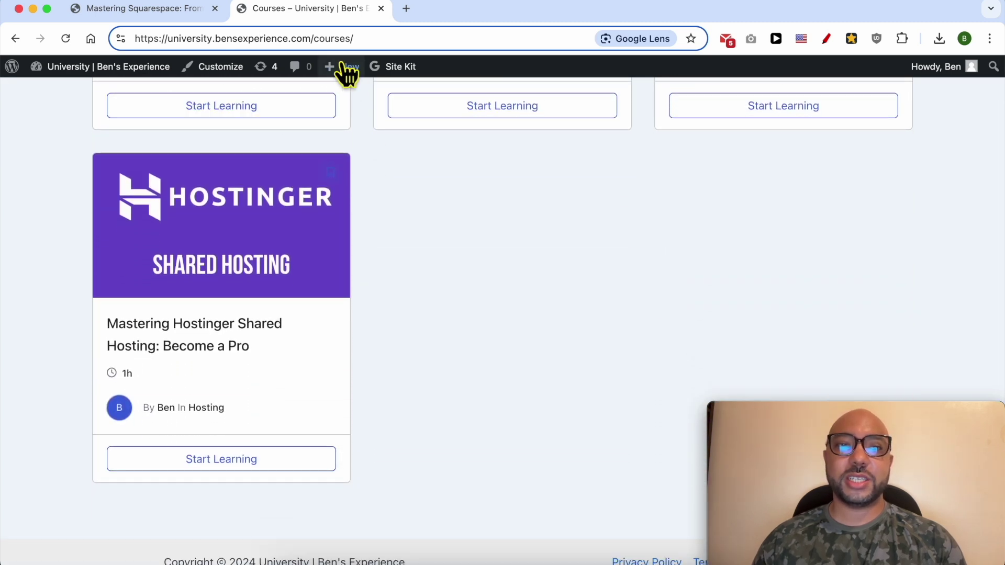
left_click_drag(312, 38, 124, 50)
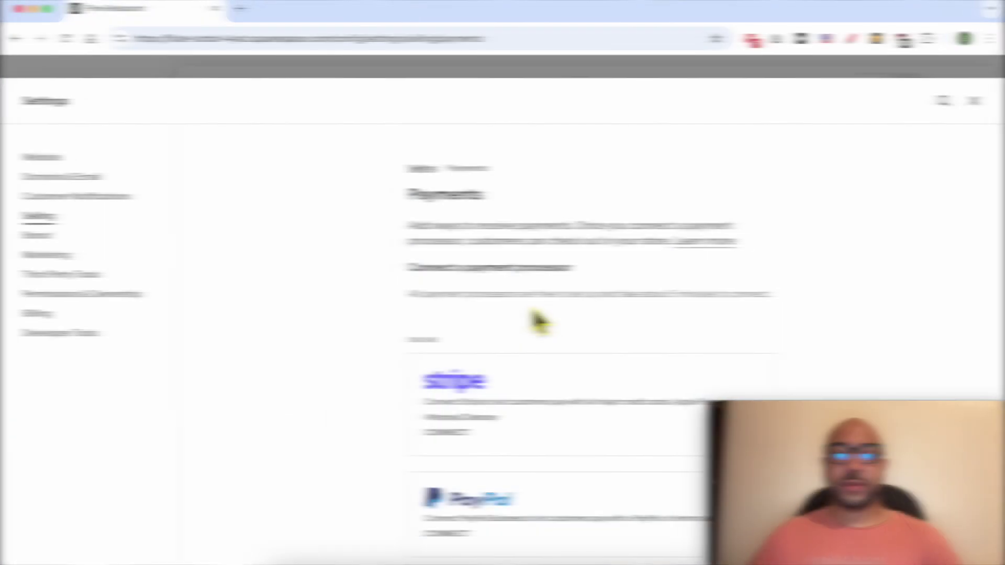
Step: Open the PayPal connect window from the PayPal card in Payments
scroll(531, 321, "down", 5)
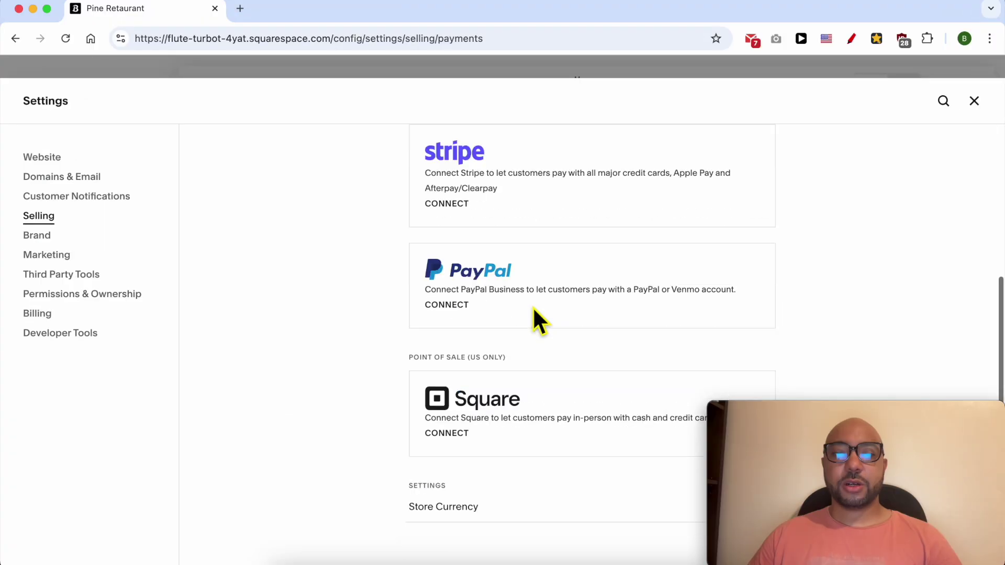
left_click(469, 273)
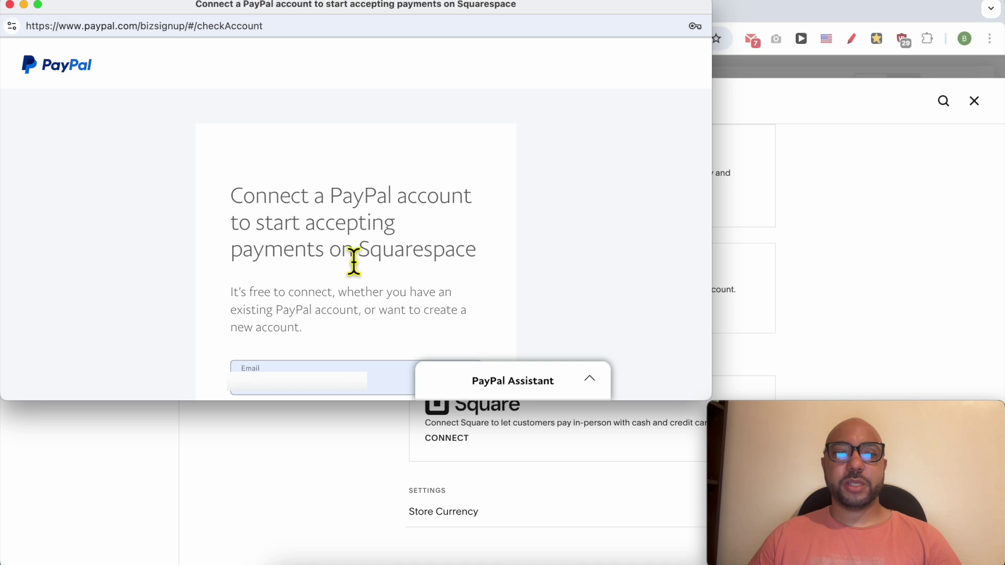
Step: Log in to PayPal with the saved account e-mail and United States as the country
scroll(412, 265, "down", 3)
left_click(324, 234)
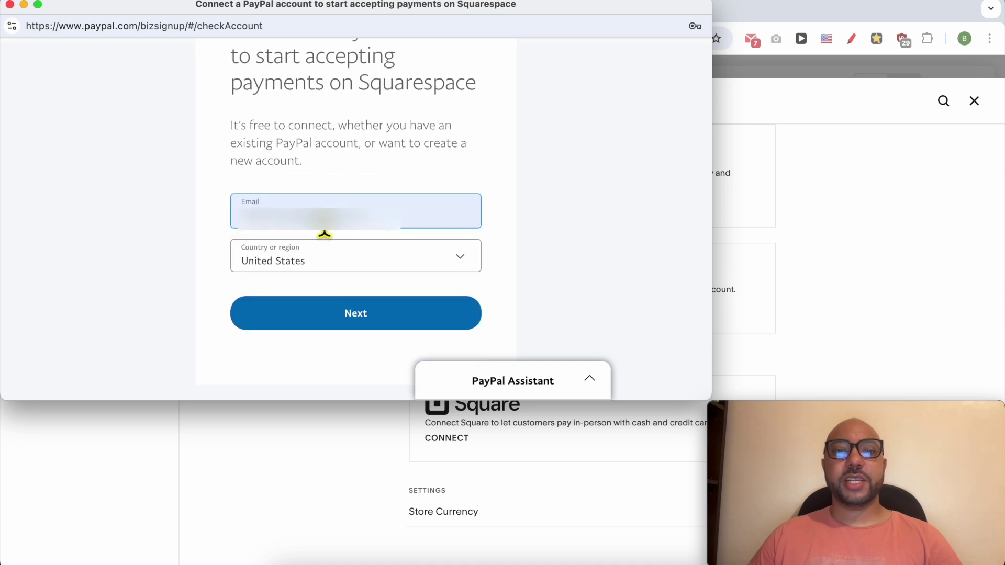
left_click(309, 268)
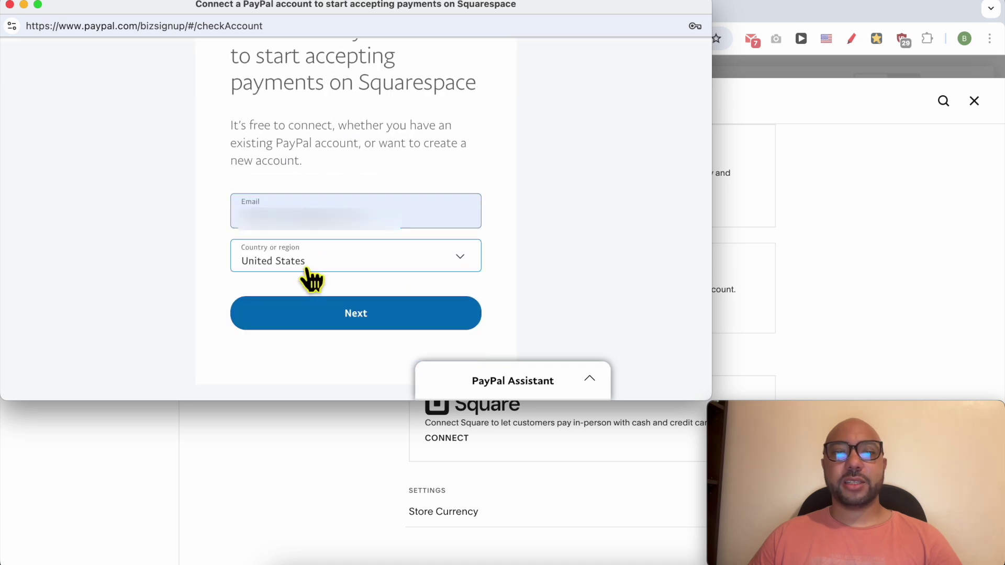
left_click(340, 314)
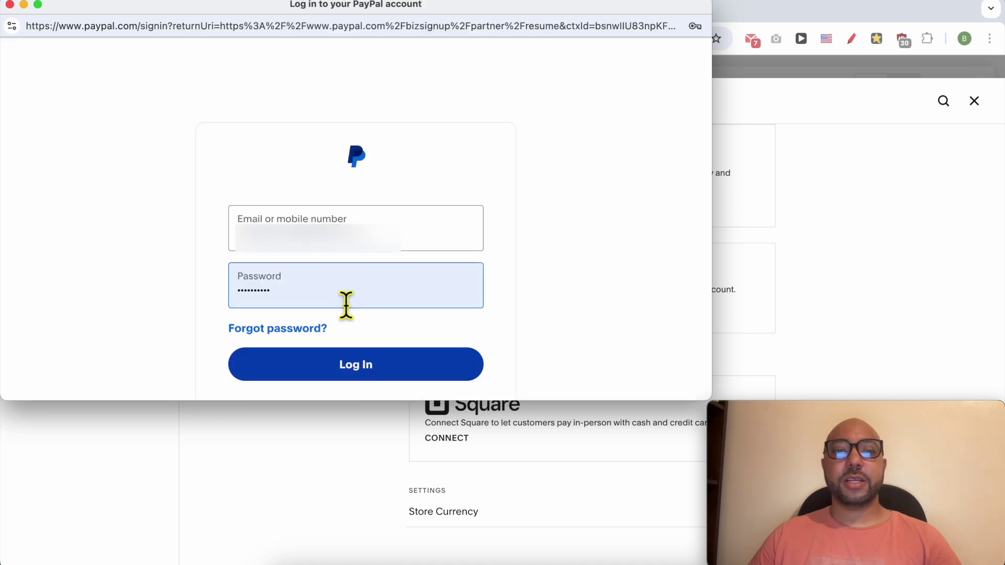
left_click(356, 362)
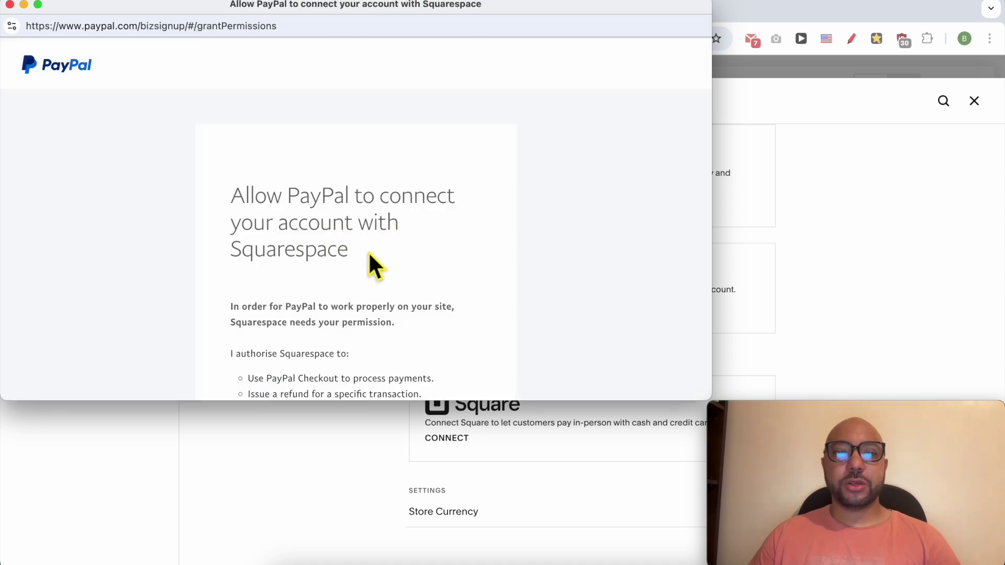
Step: Read through Squarespace's requested permissions and choose Agree and Connect
scroll(353, 264, "down", 3)
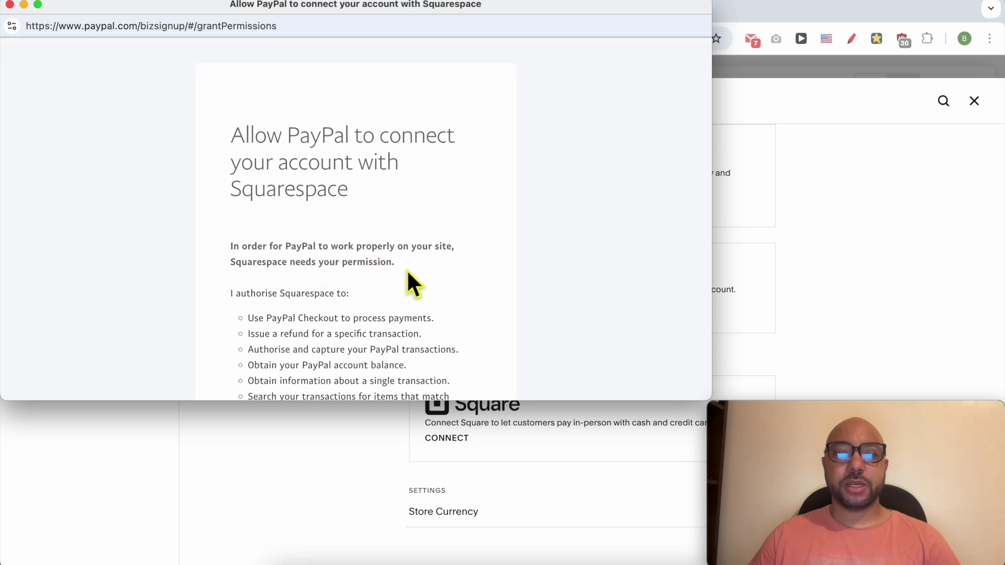
scroll(261, 275, "down", 1)
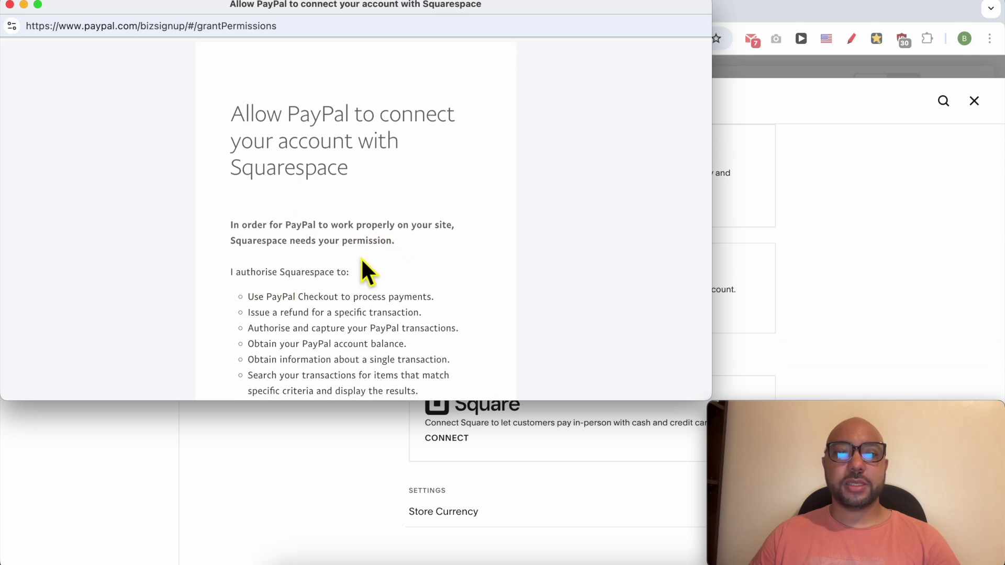
scroll(387, 264, "down", 3)
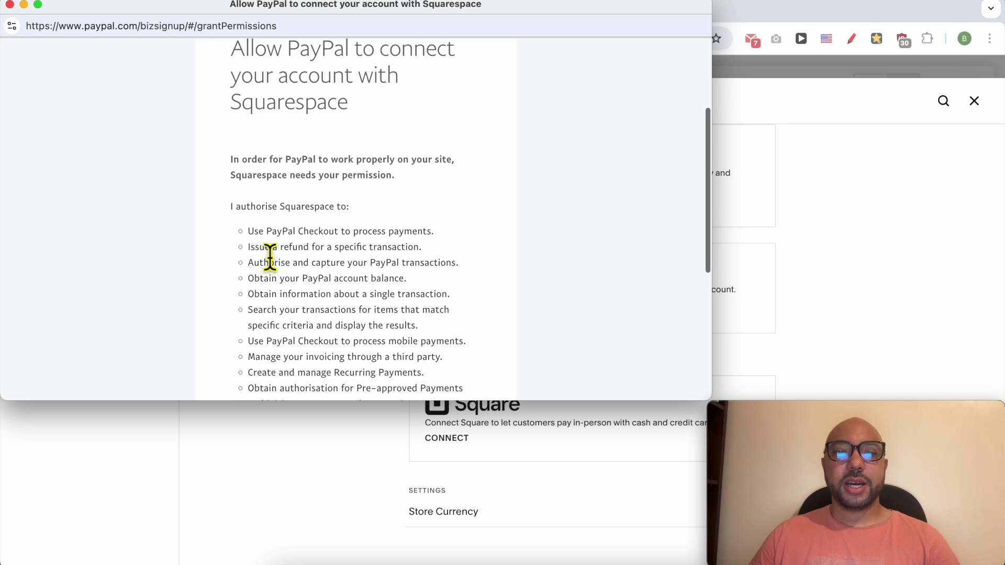
scroll(345, 241, "down", 2)
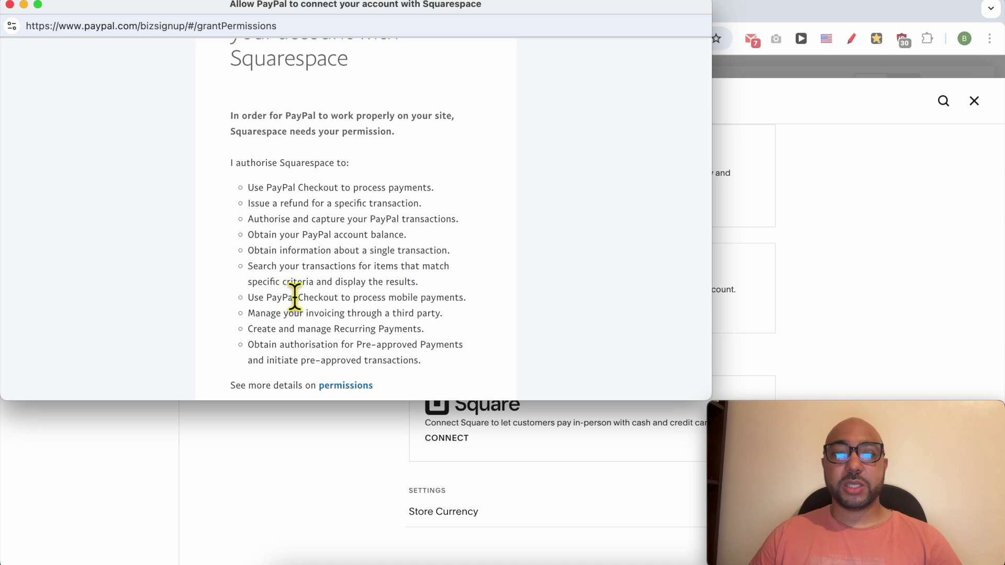
scroll(413, 293, "down", 4)
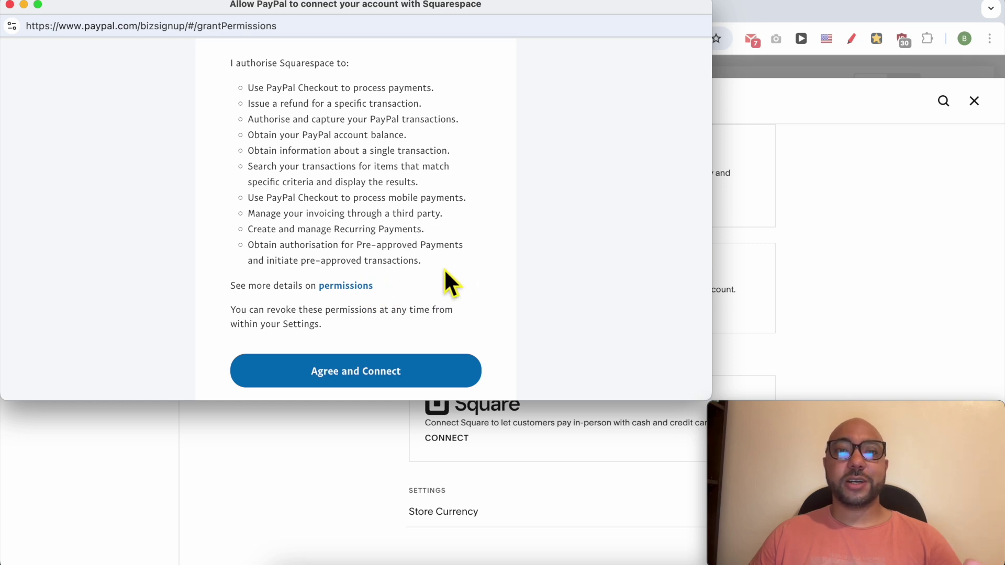
left_click(348, 378)
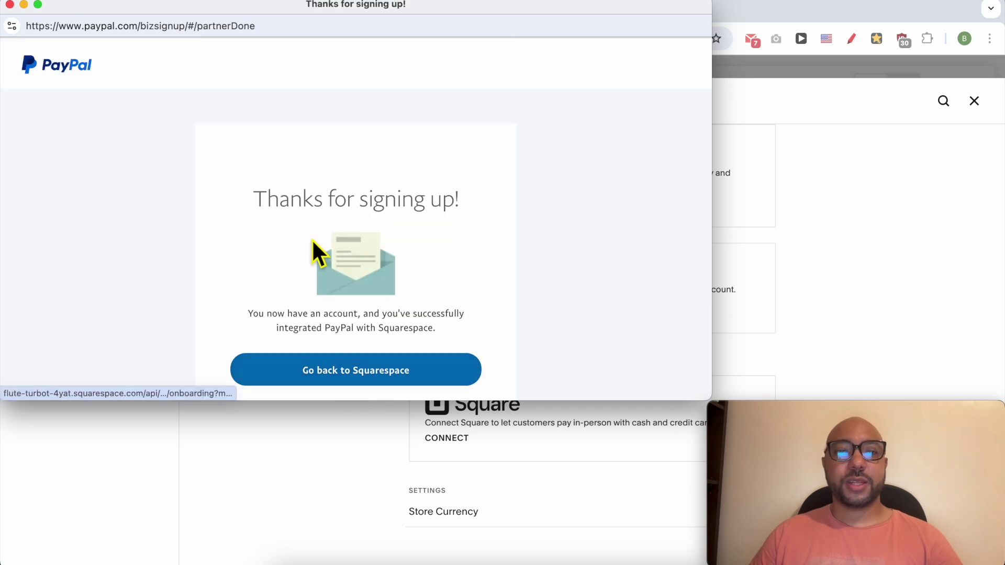
Step: Go back to Squarespace from PayPal's 'Thanks for signing up!' page
left_click(343, 371)
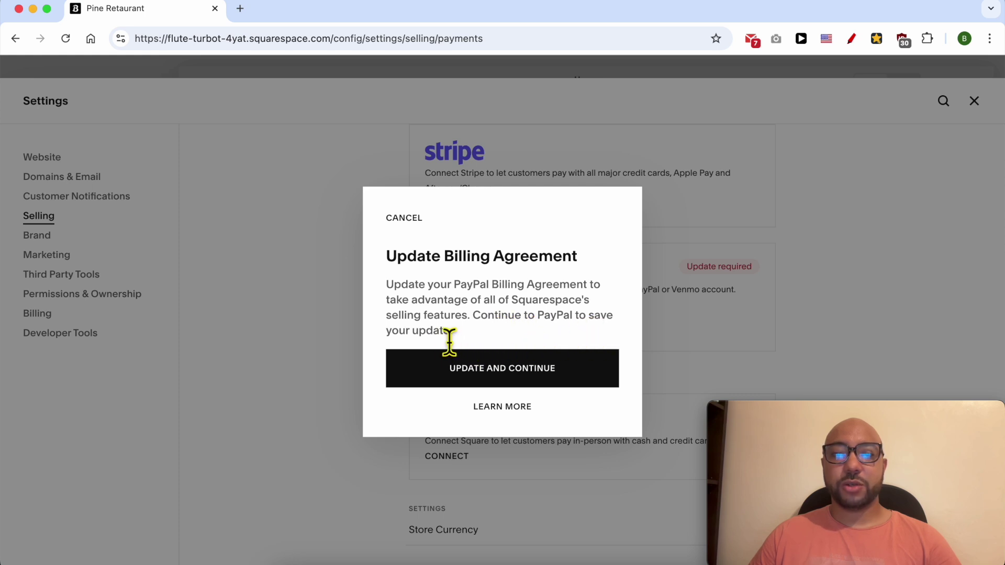
Step: Approve the updated PayPal billing agreement, then highlight the PayPal and Venmo confirmation sentence
left_click(494, 371)
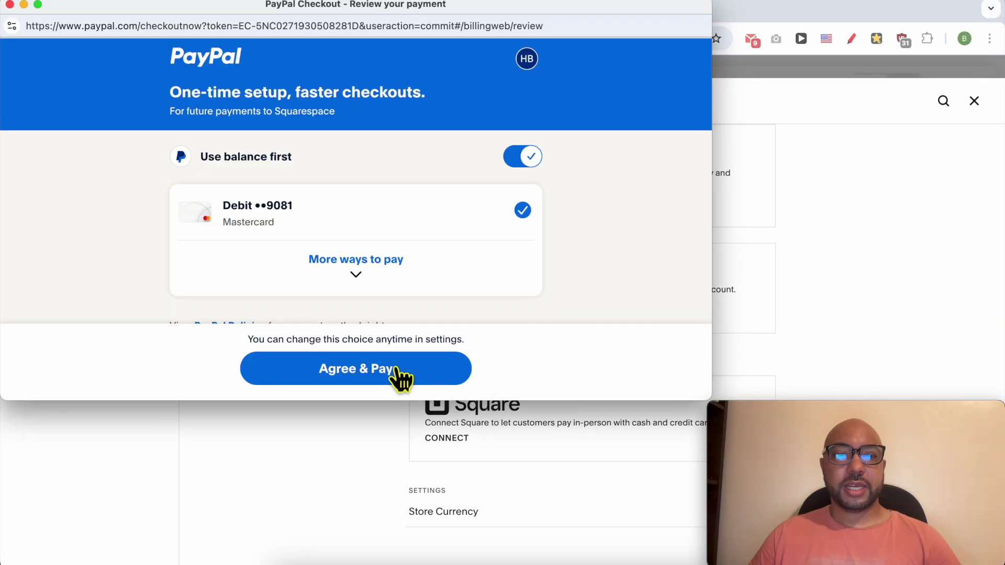
left_click(421, 371)
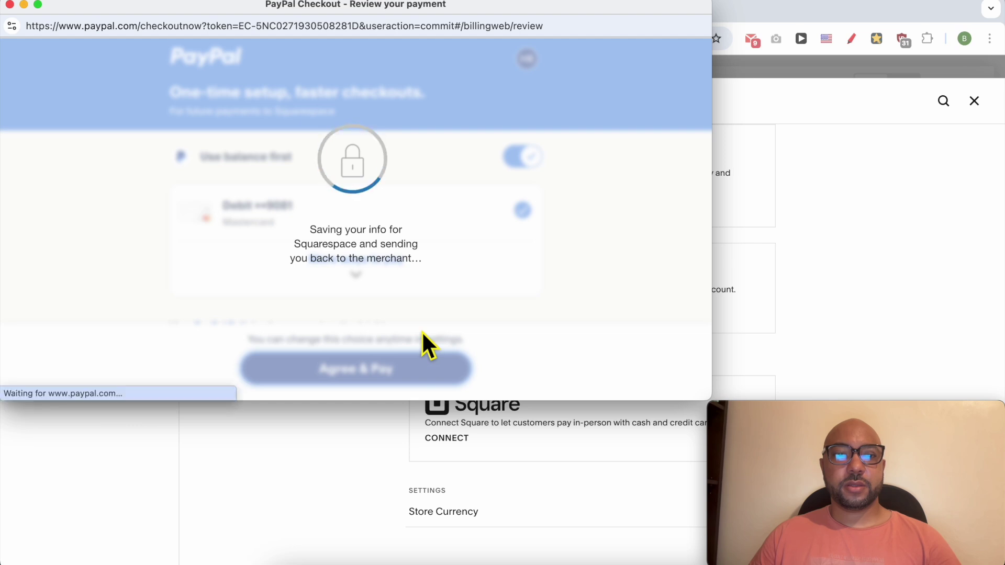
left_click_drag(409, 226, 585, 227)
left_click(662, 228)
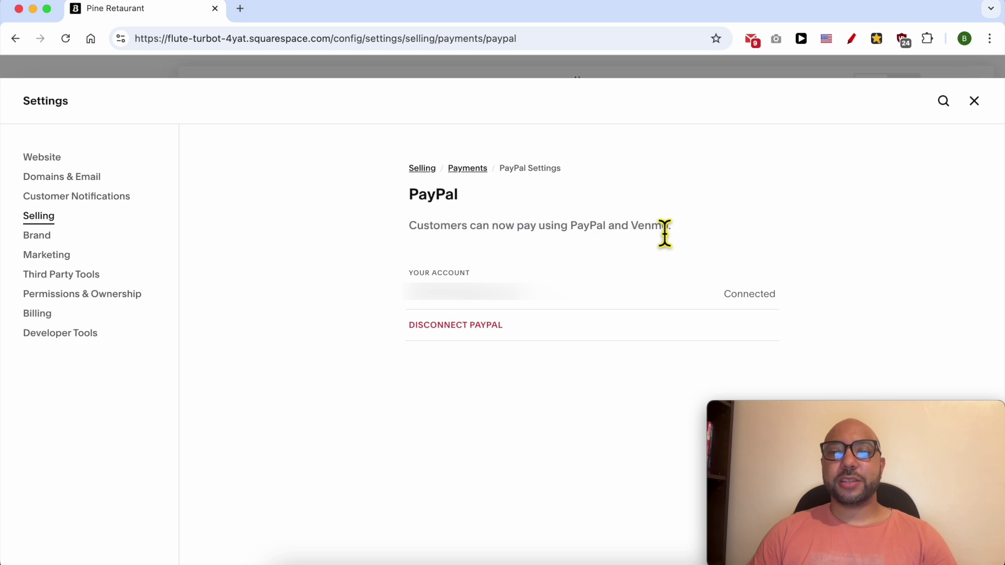
Step: Return to Payments and scroll down to the PayPal card marked Connected
triple_click(693, 232)
left_click(642, 286)
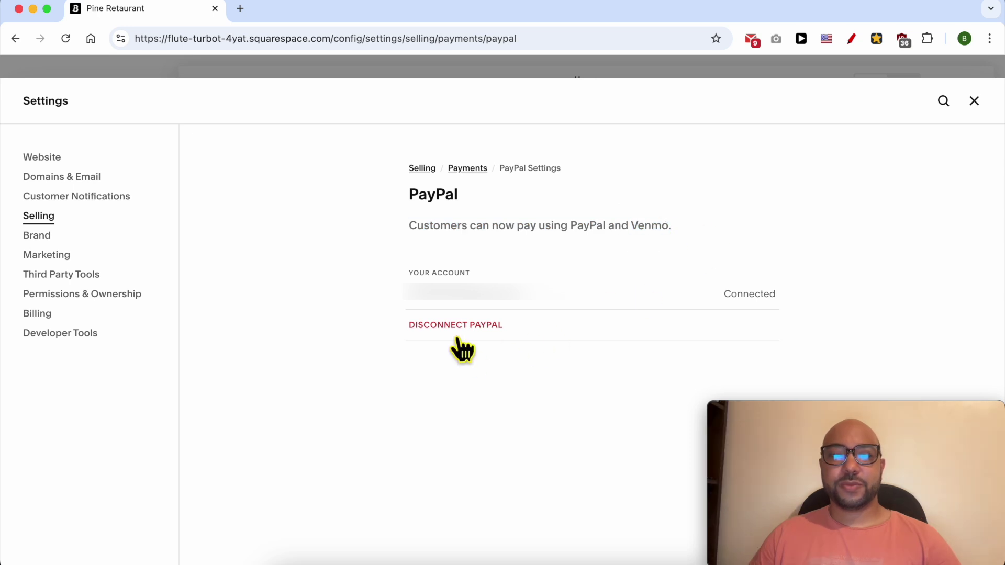
left_click(465, 173)
scroll(552, 357, "down", 5)
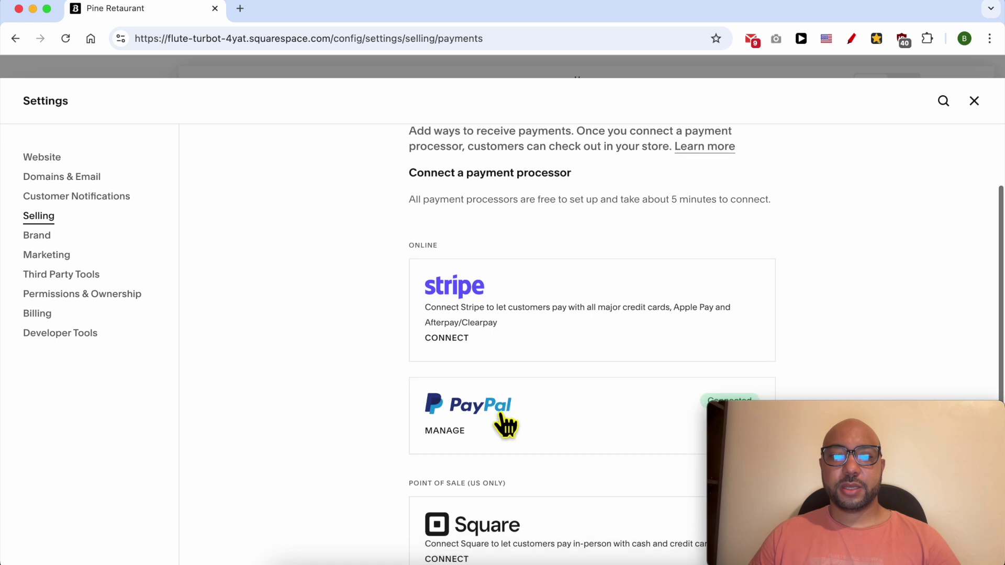